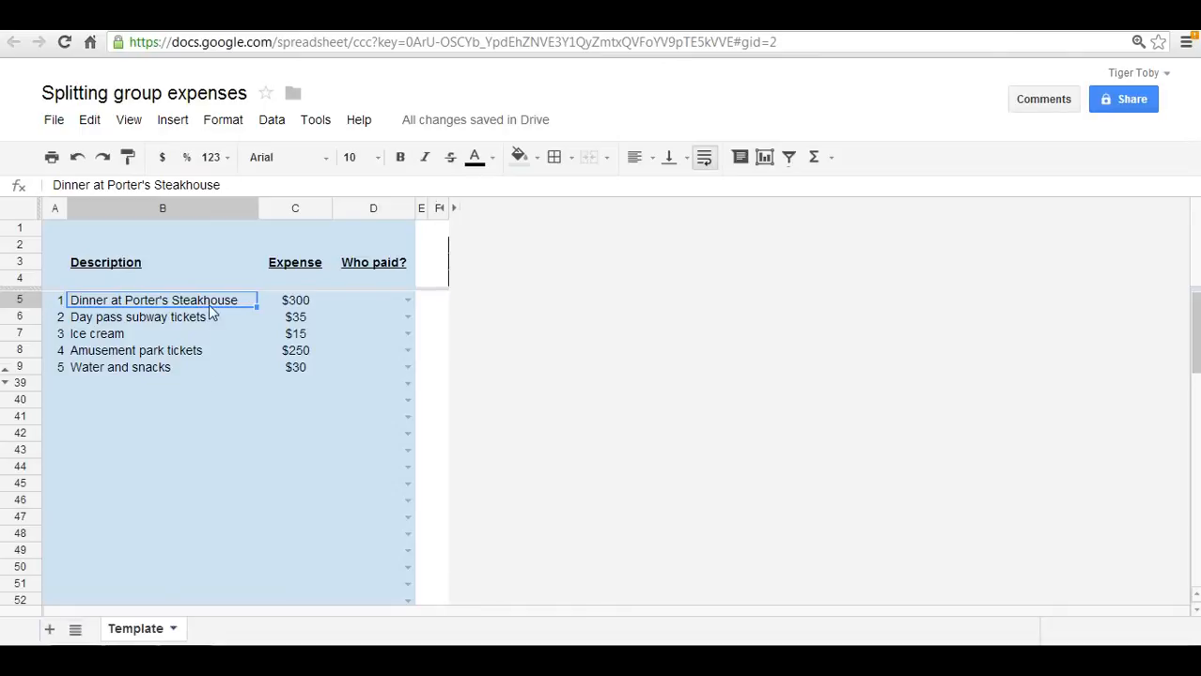
Step: Set who paid for Dinner at Porter's Steakhouse to the first person in the cell's list of choices
left_click(293, 305)
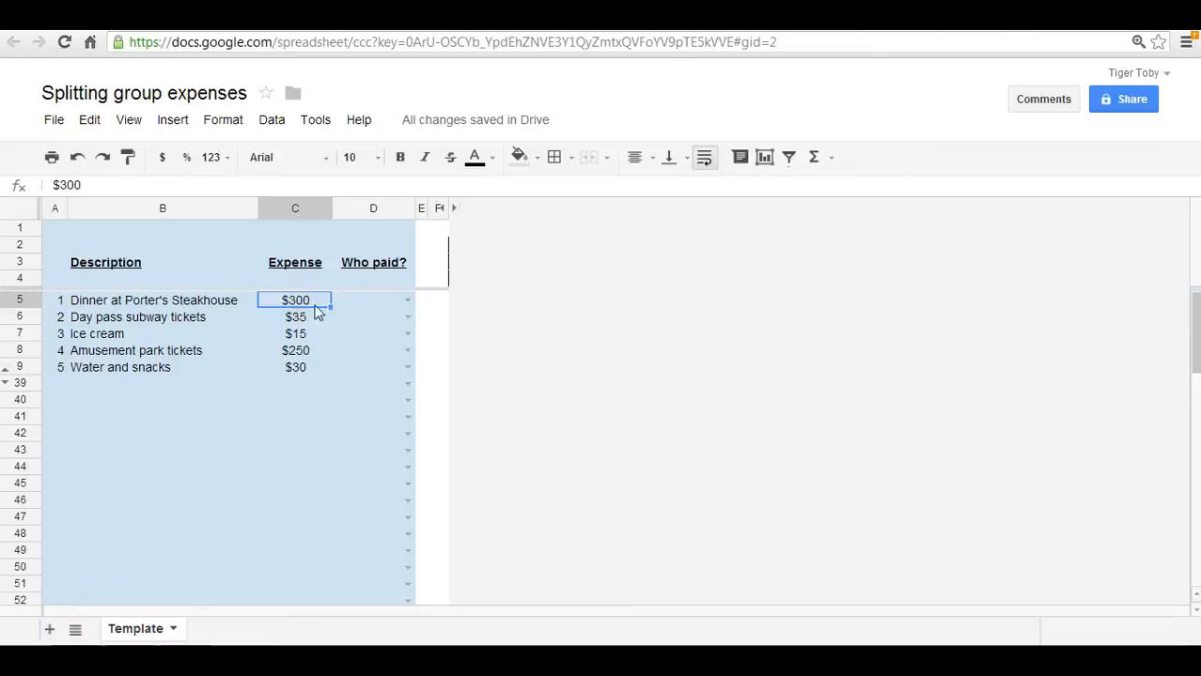
left_click(357, 310)
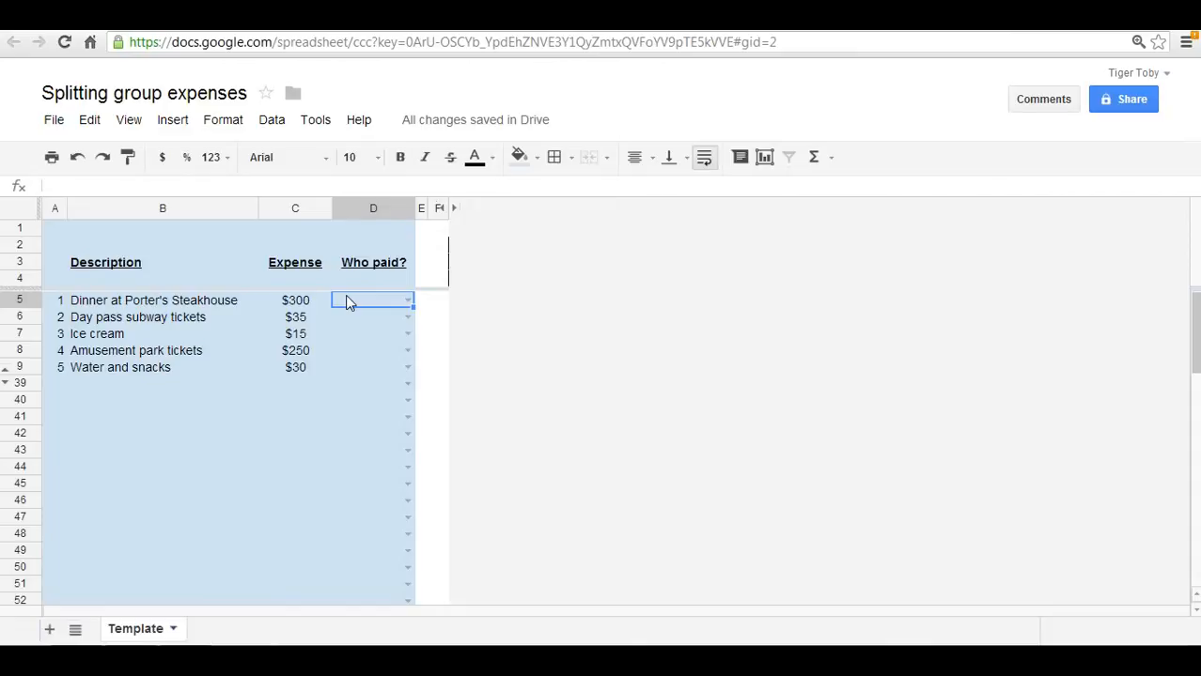
left_click(408, 300)
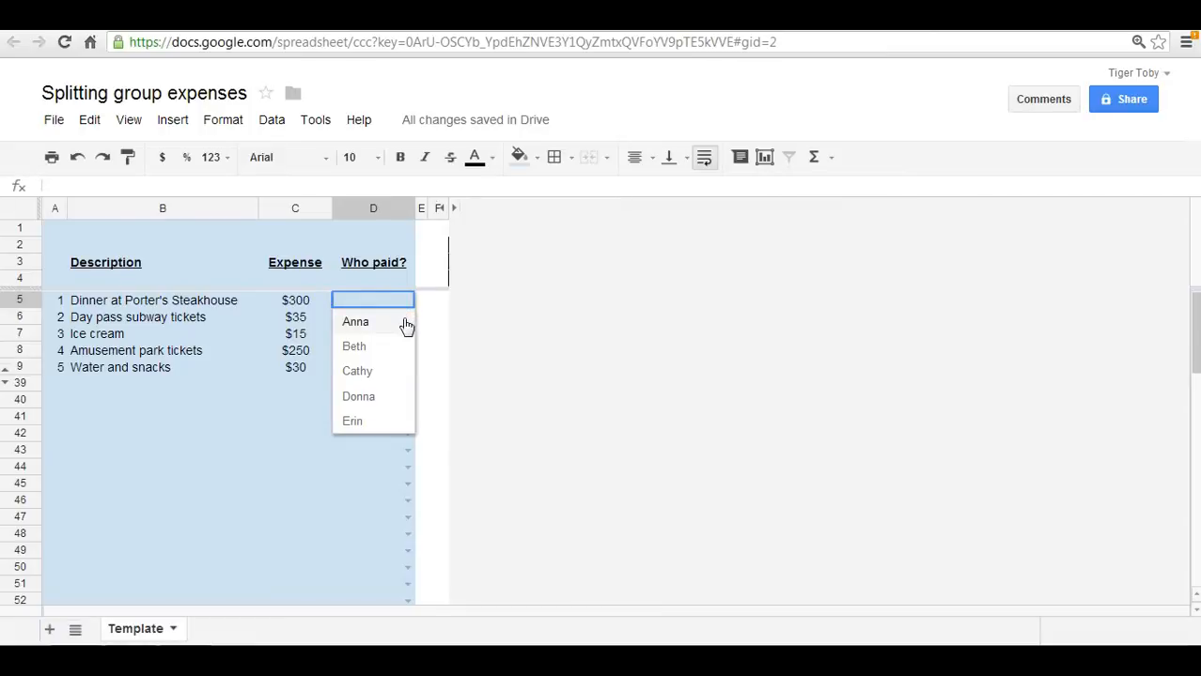
left_click(406, 325)
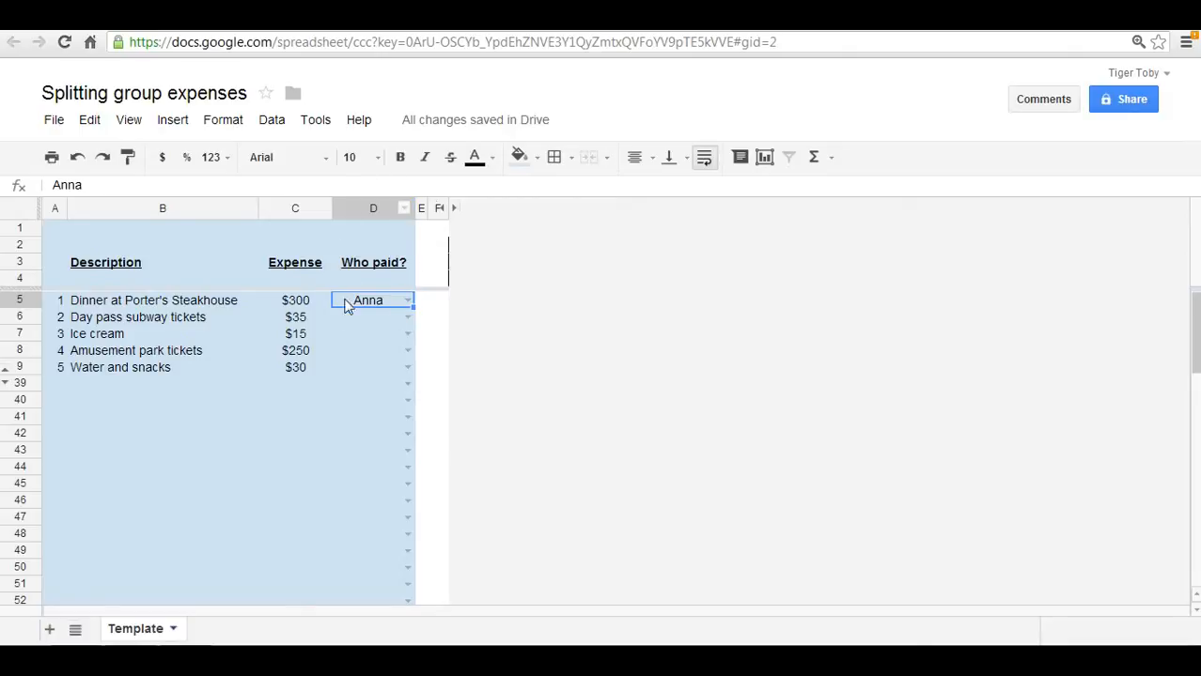
Step: Assign the second through fifth listed people, in order, as payers for the subway tickets, ice cream, amusement park tickets, and water and snacks
left_click(409, 320)
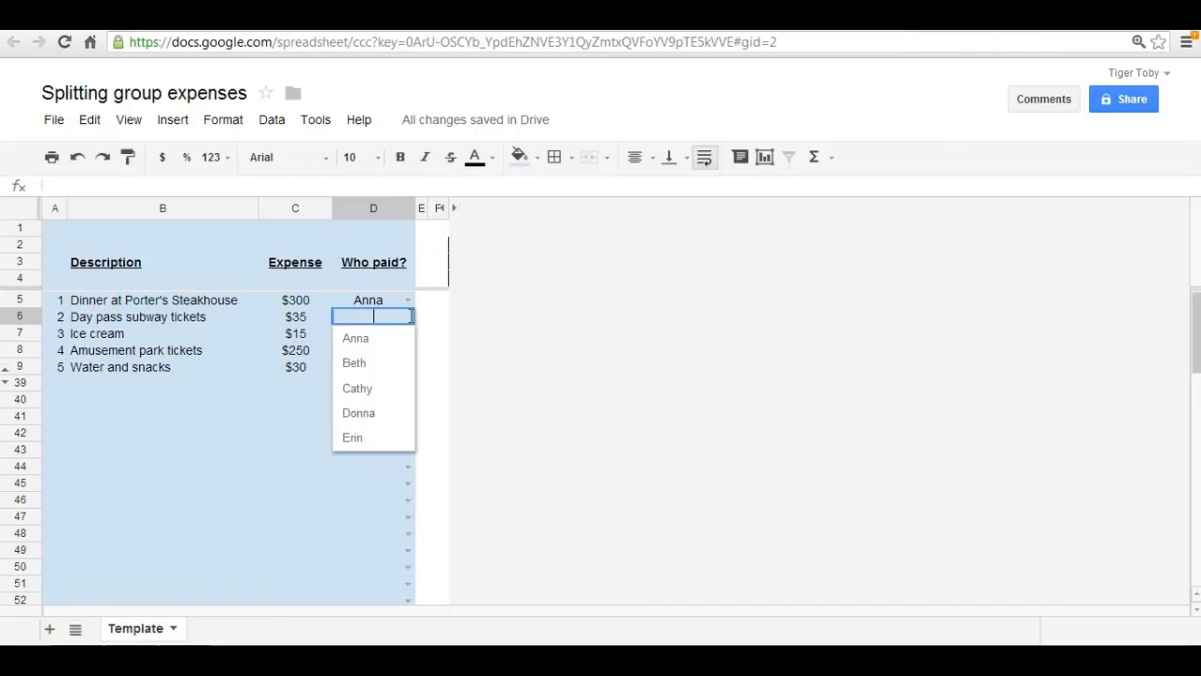
left_click(388, 364)
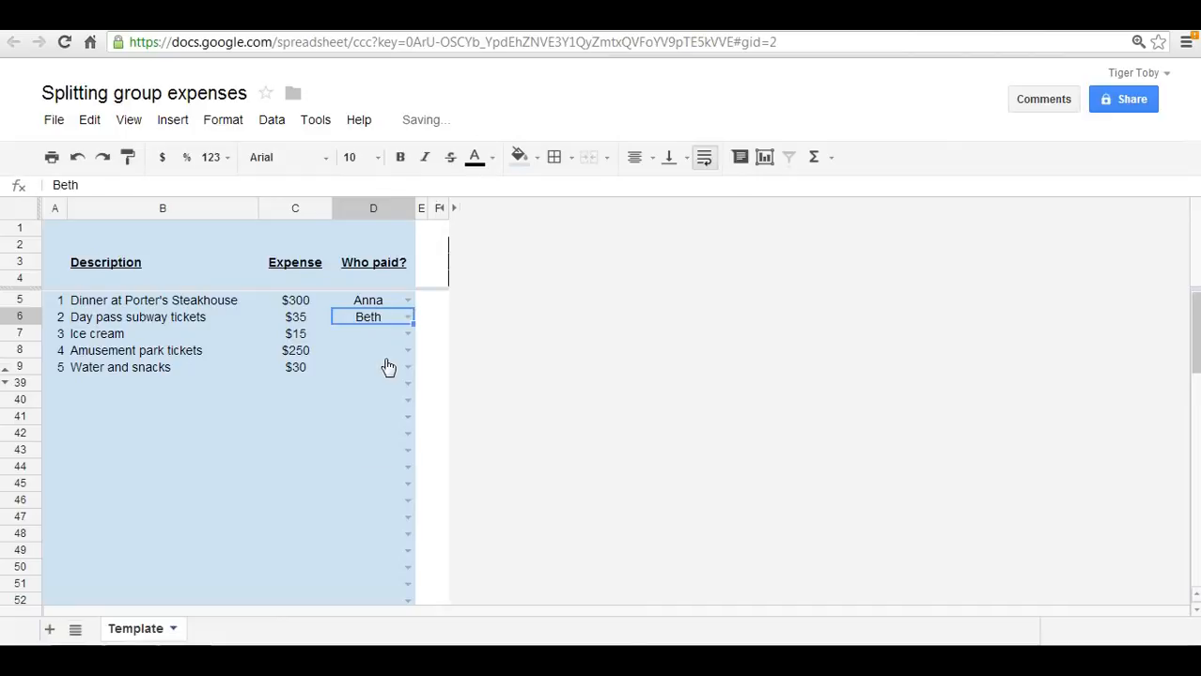
left_click(408, 335)
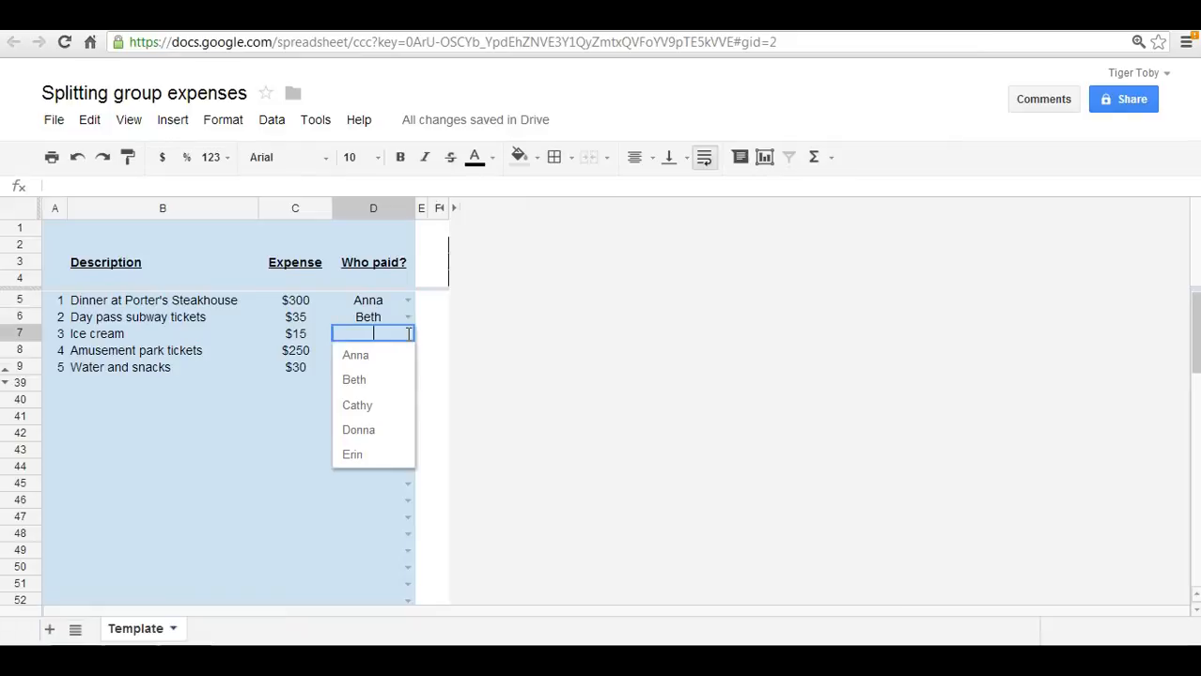
left_click(398, 410)
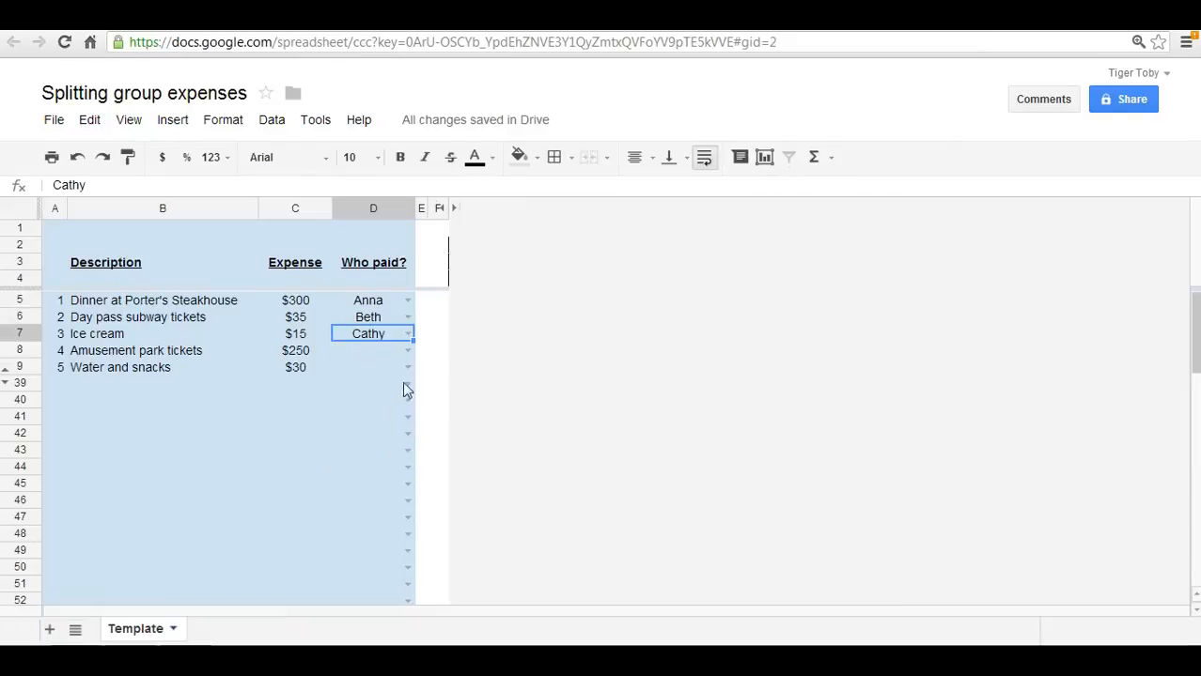
left_click(406, 352)
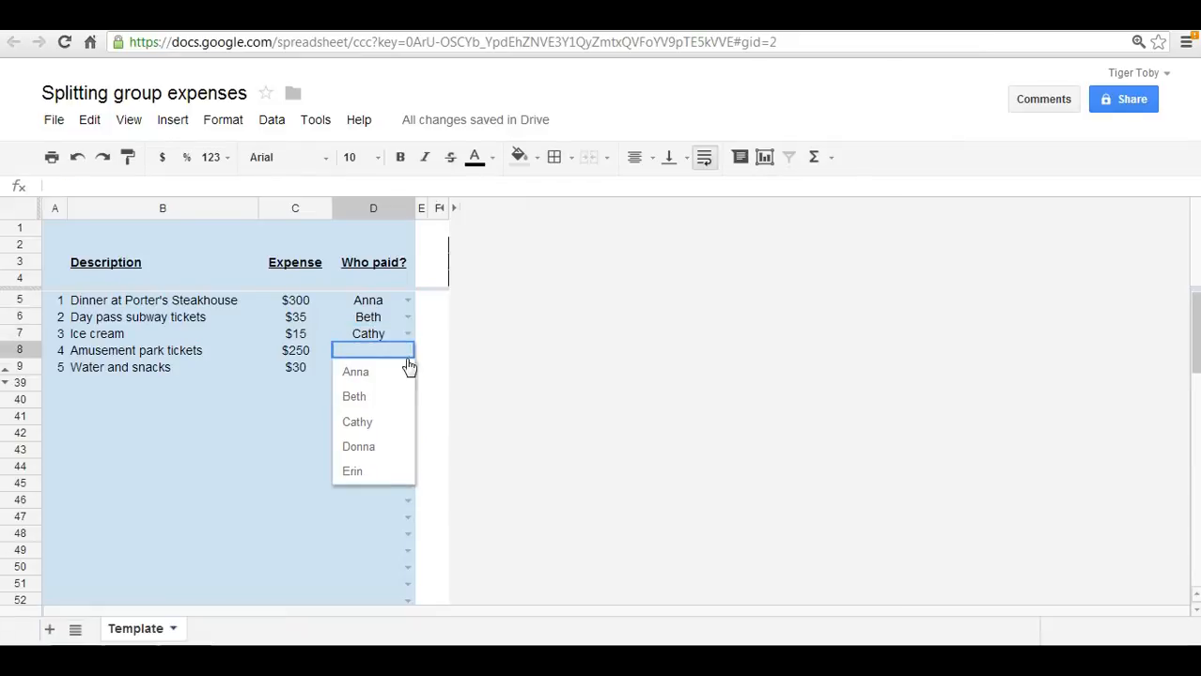
left_click(384, 447)
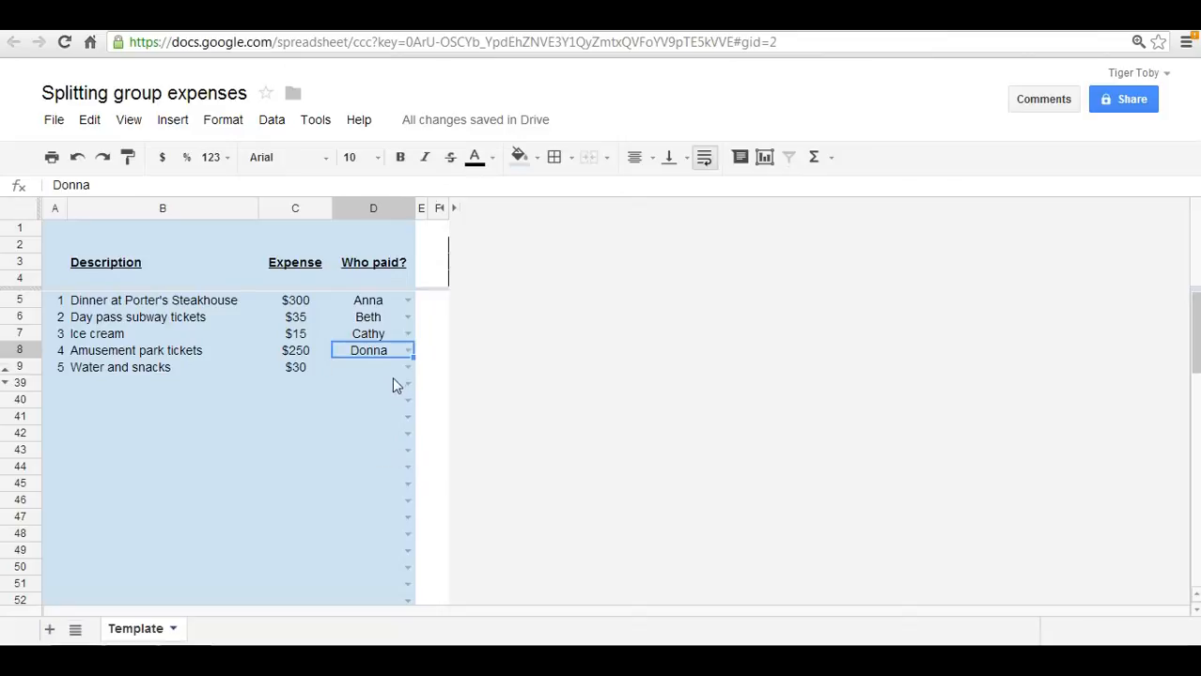
left_click(406, 368)
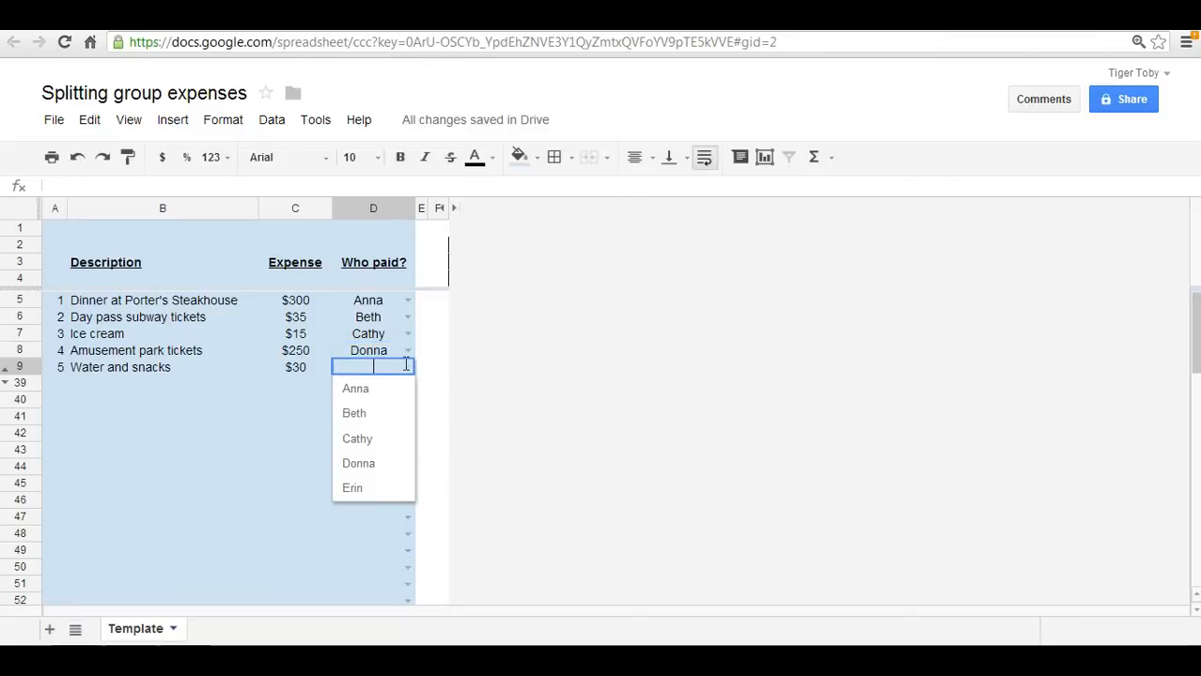
left_click(385, 490)
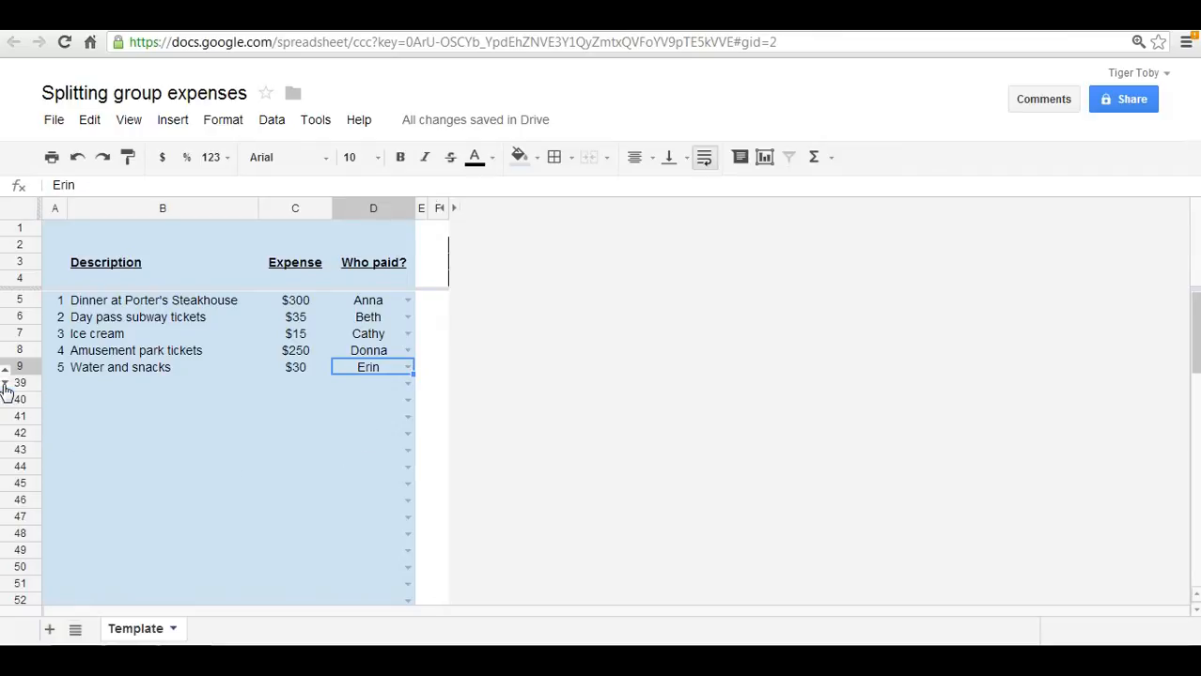
Step: Unhide the collapsed expense rows between rows 9 and 39 and the hidden summary columns after column F
left_click(5, 388)
left_click(184, 437)
scroll(183, 431, "down", 3)
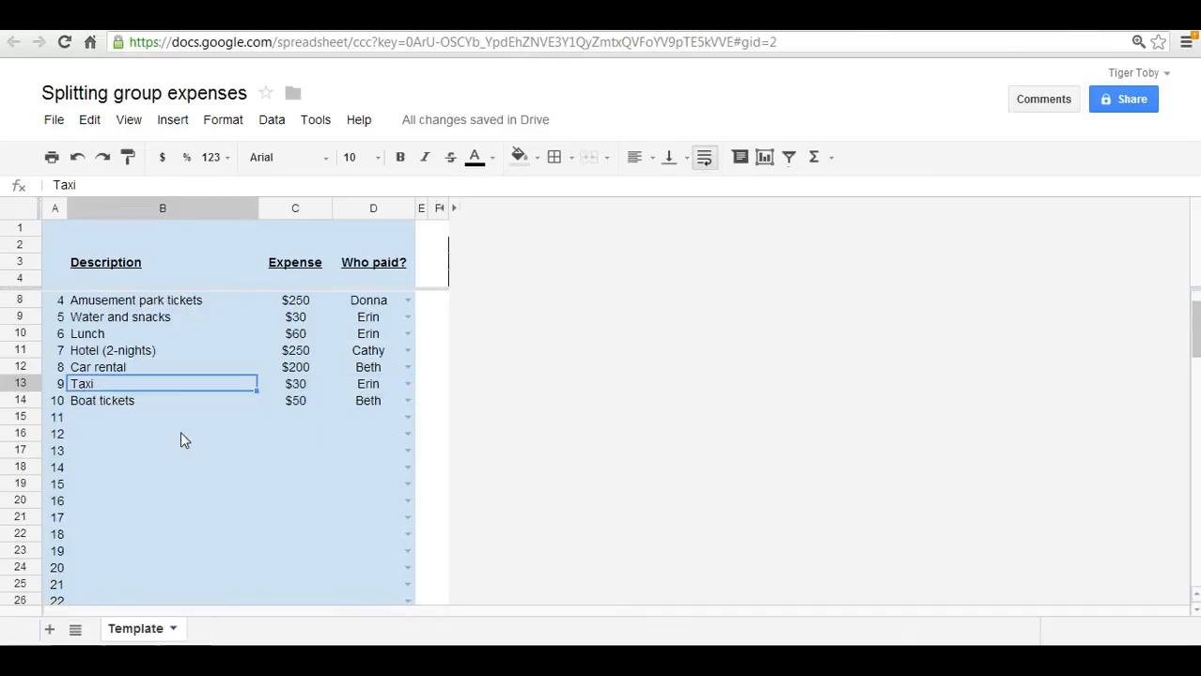
scroll(181, 437, "up", 3)
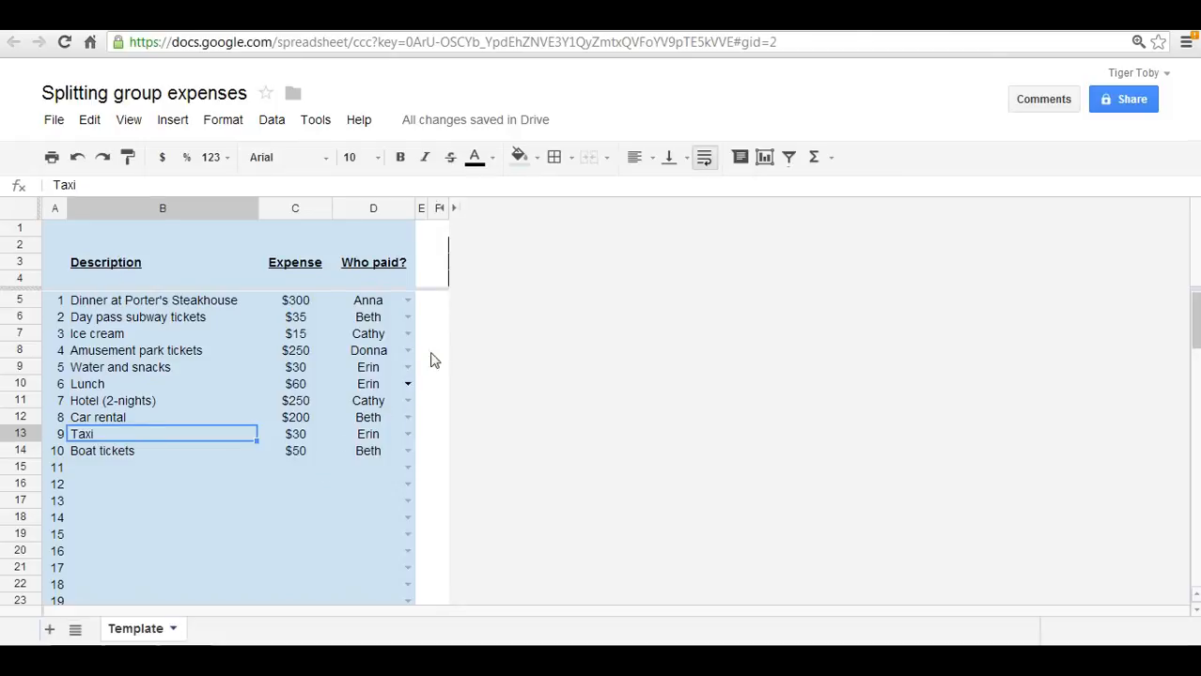
left_click(454, 209)
left_click(516, 367)
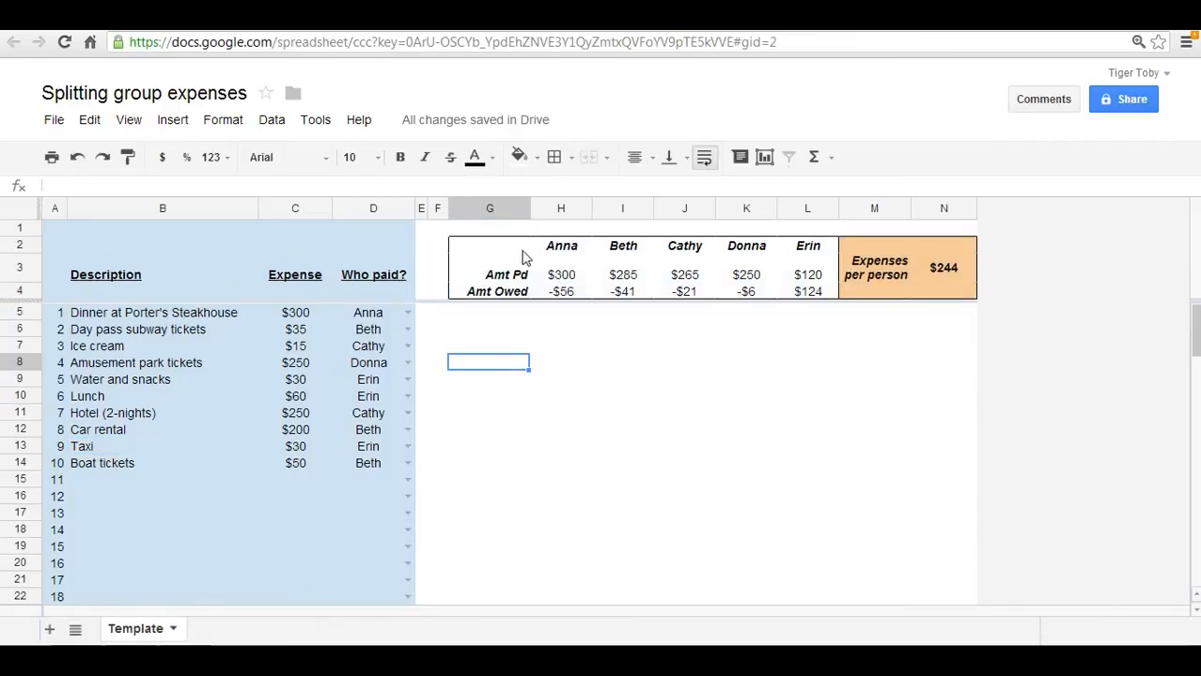
Step: Examine the formulas behind the expenses per person, each person's Amt Pd, and the Amt Owed of the first and last person
left_click(945, 284)
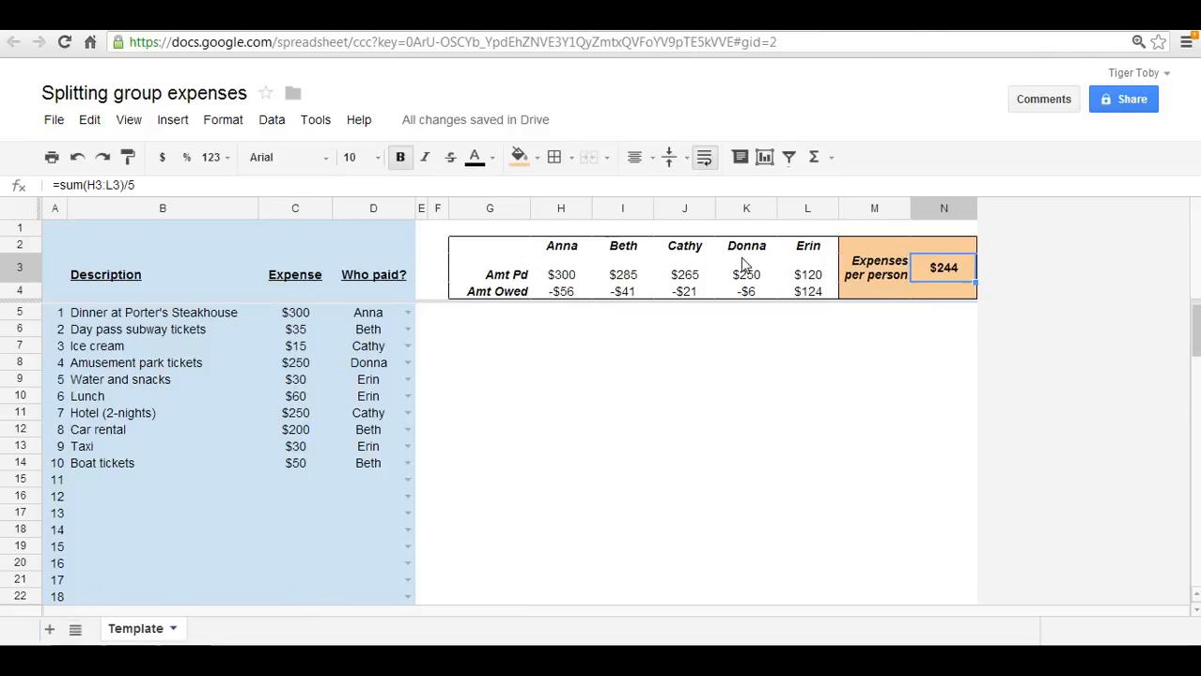
left_click(561, 274)
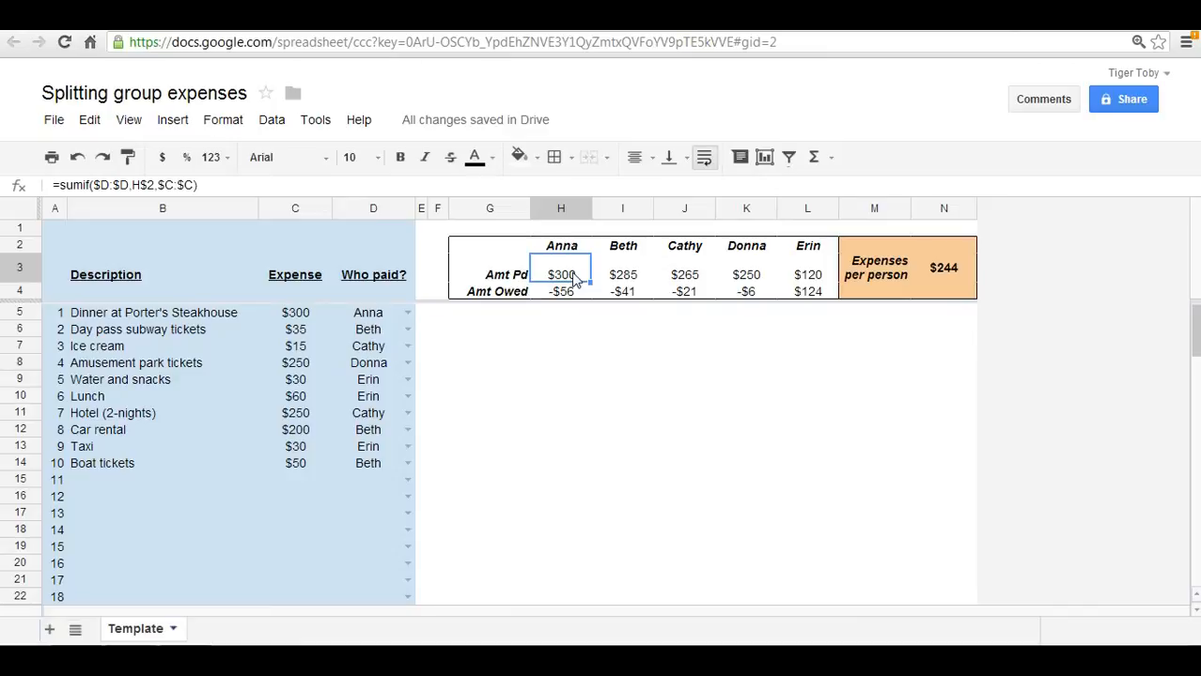
left_click(631, 274)
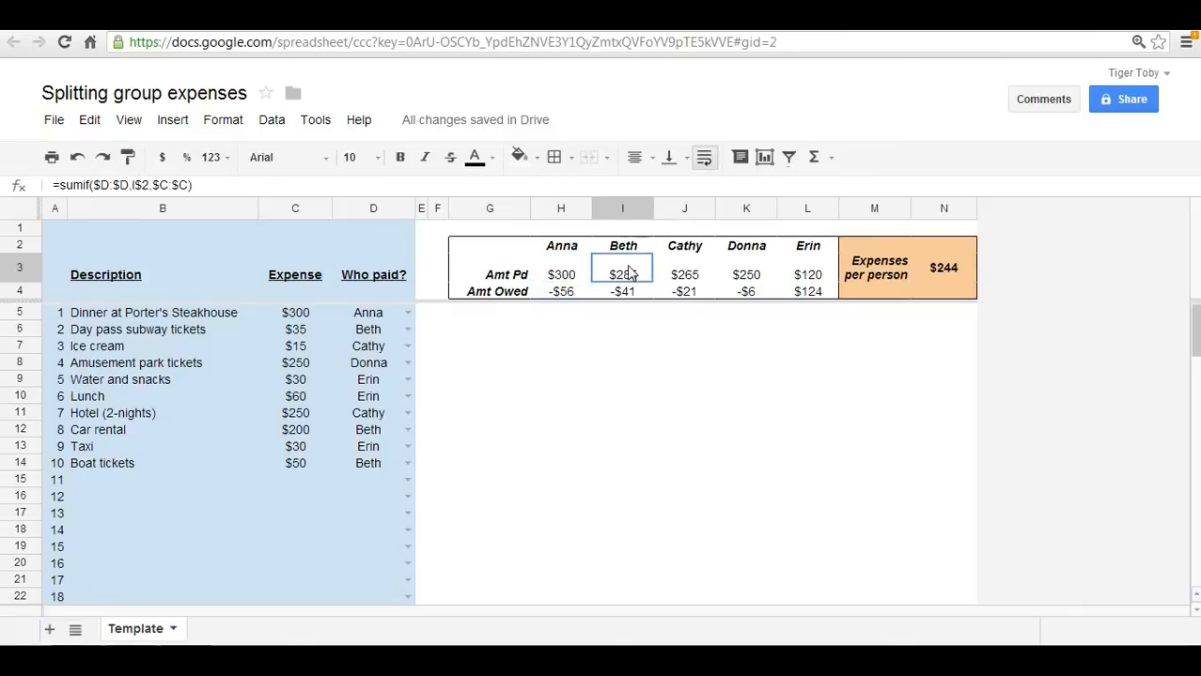
left_click(681, 271)
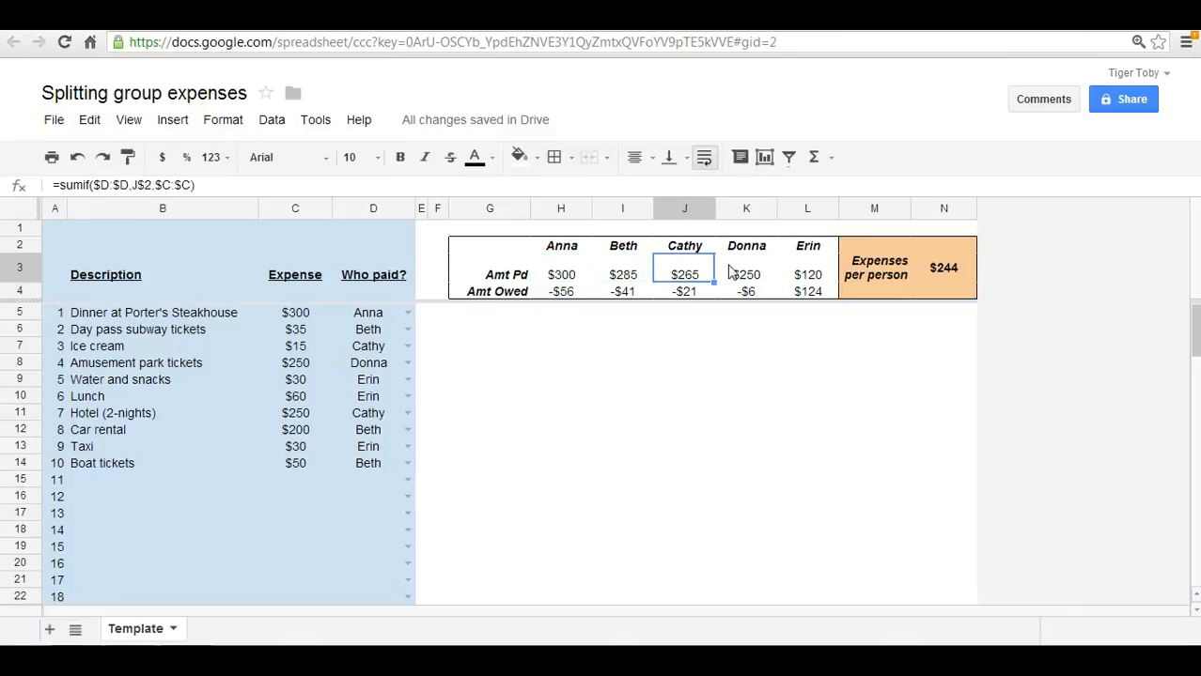
left_click(732, 272)
left_click(799, 269)
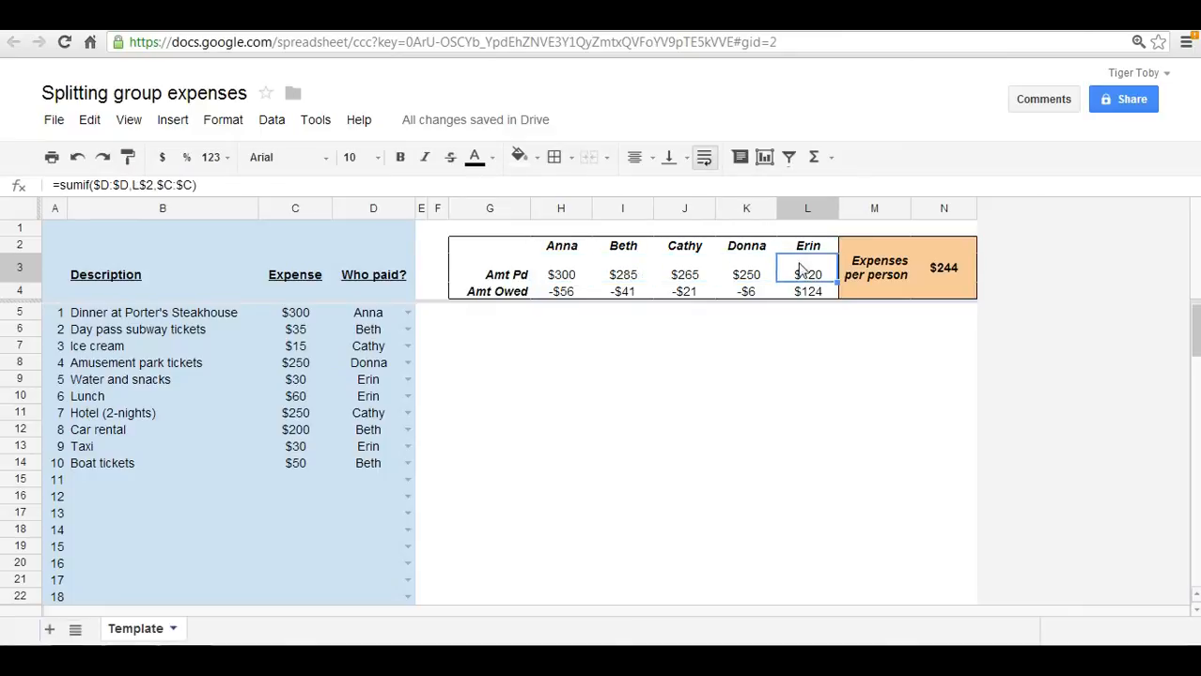
left_click(947, 268)
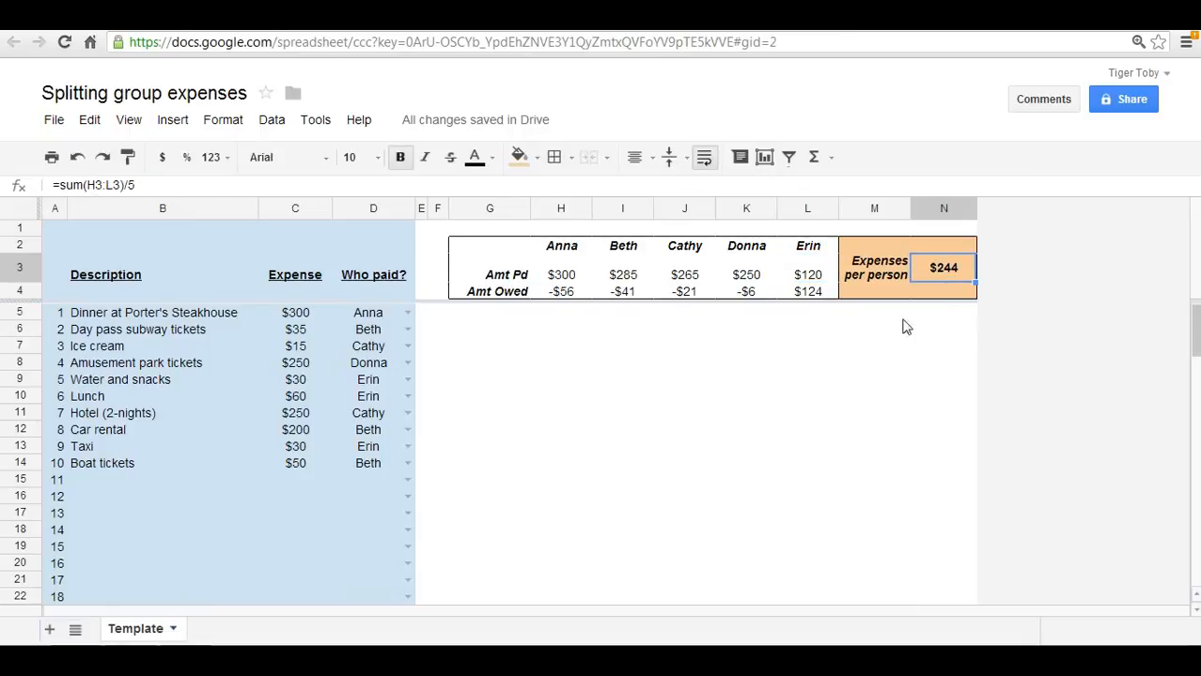
left_click(565, 293)
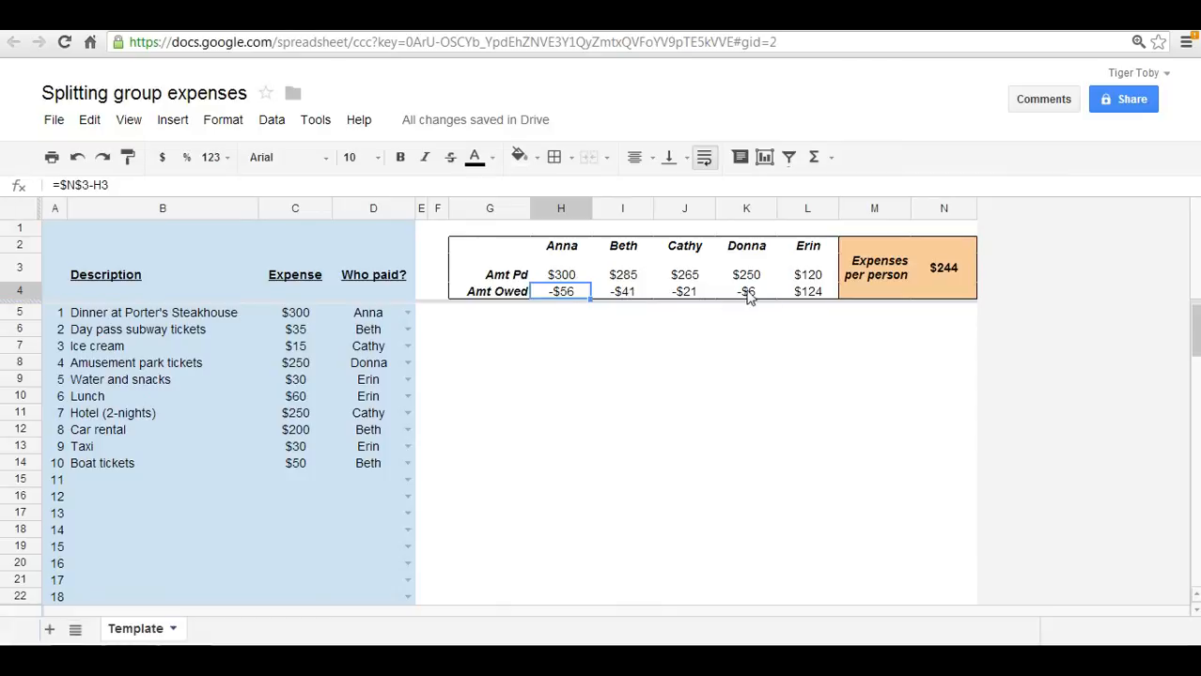
left_click(793, 295)
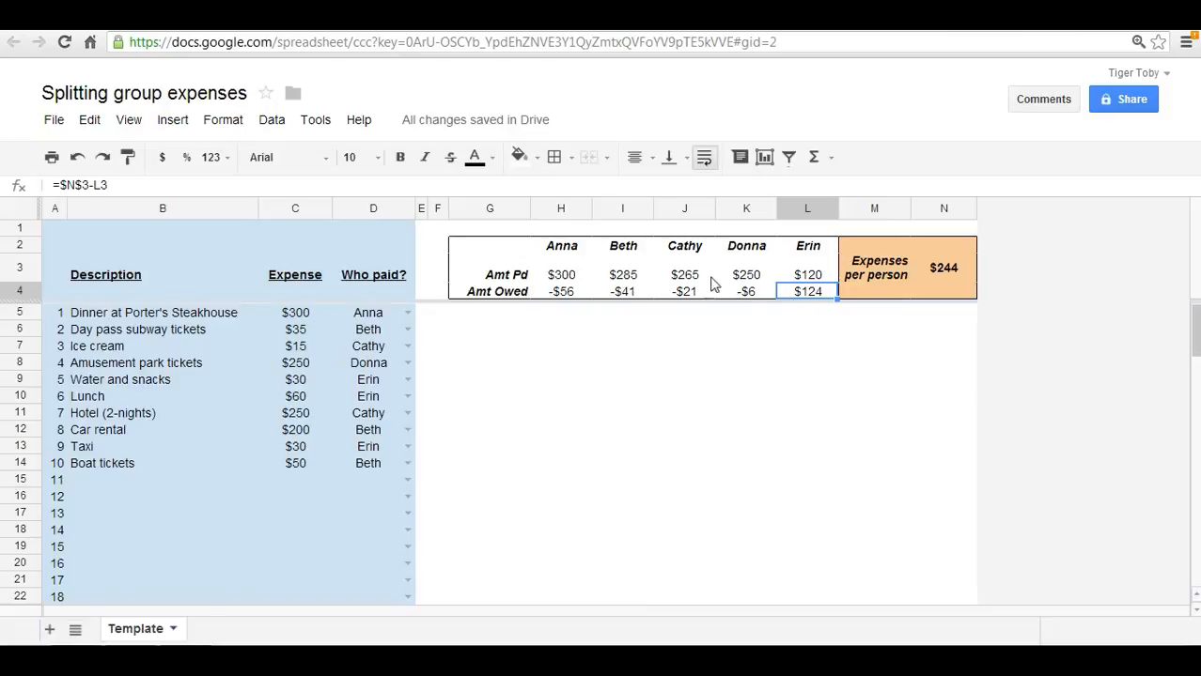
Step: Check the payer choices for the Porter's Steakhouse dinner and the Amt Pd formula of the first person
left_click(408, 312)
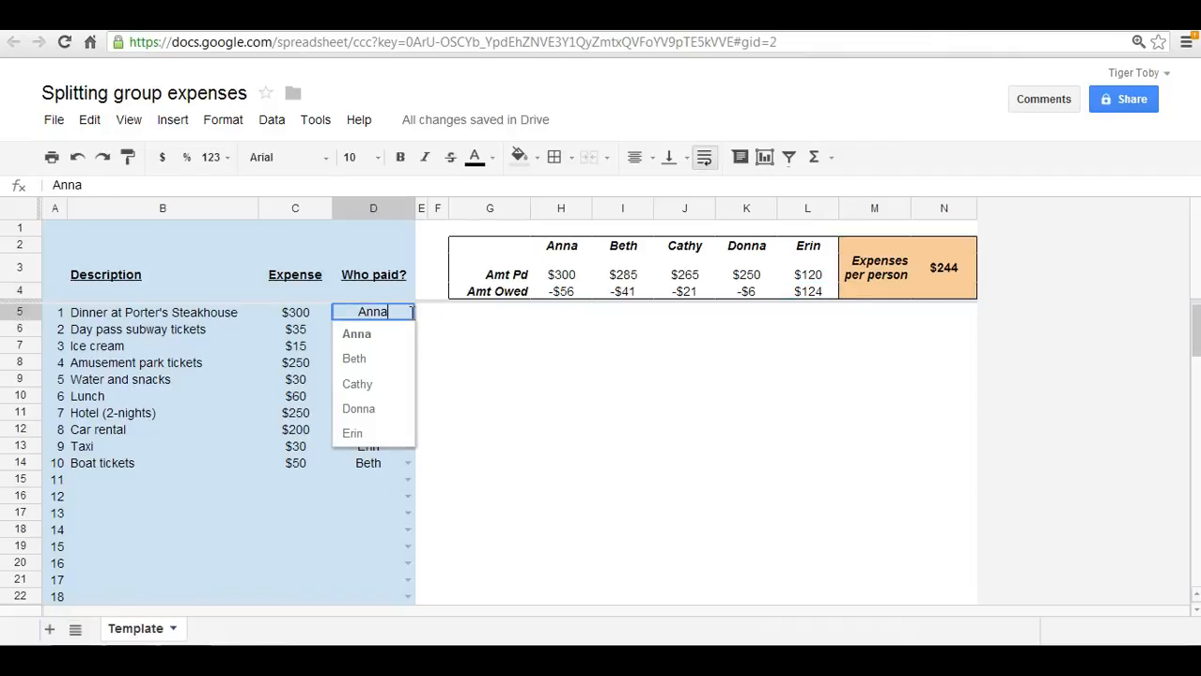
left_click(483, 351)
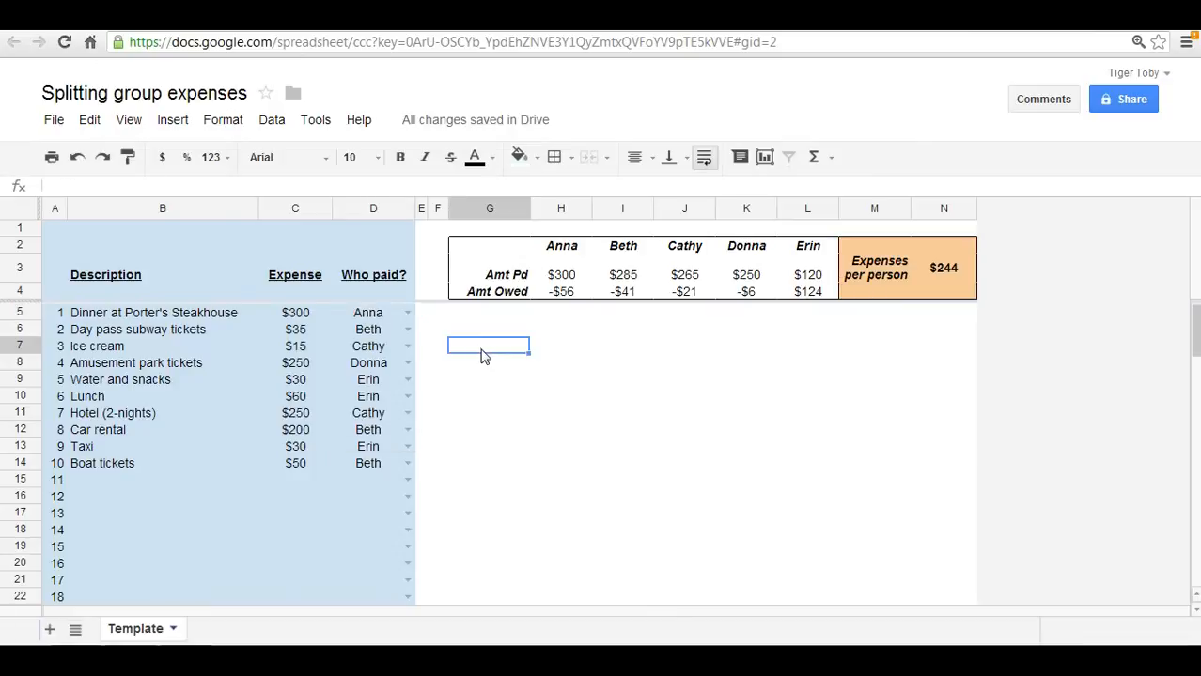
left_click(569, 282)
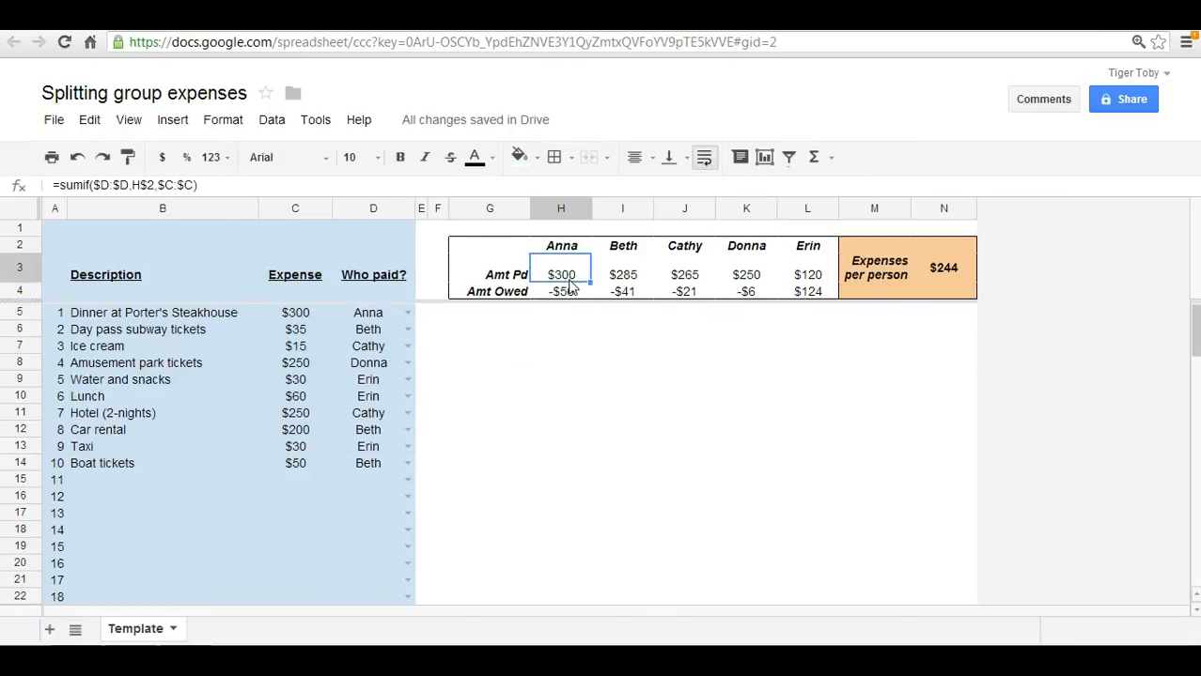